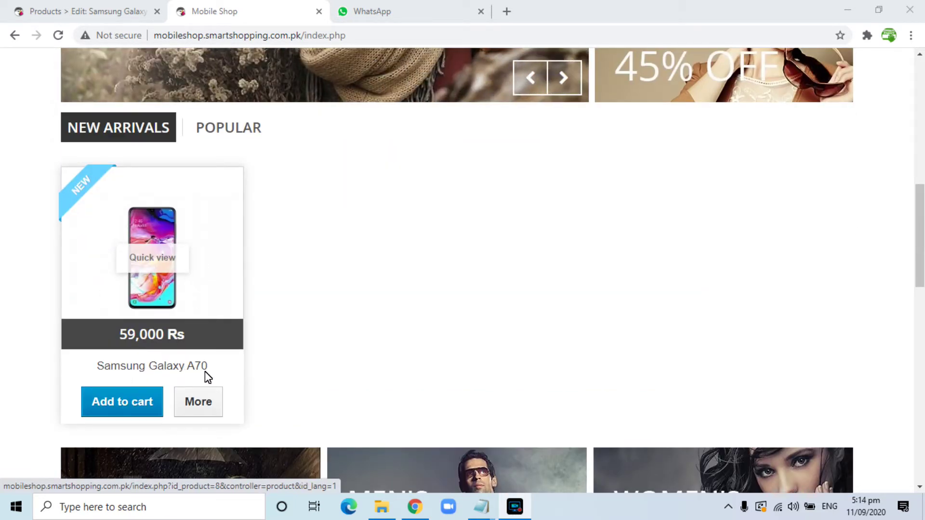
- Open the Samsung Galaxy A70 product page and add the phone to the cart
click(188, 266)
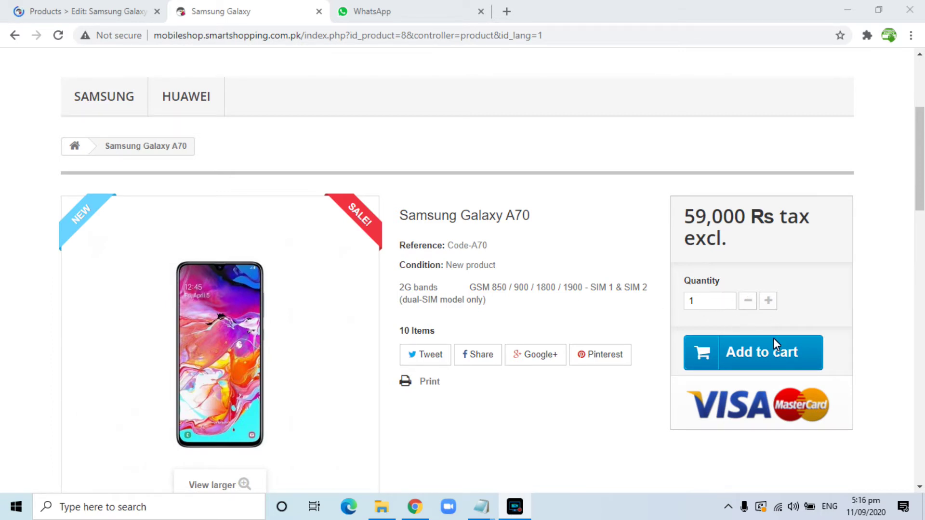
click(762, 359)
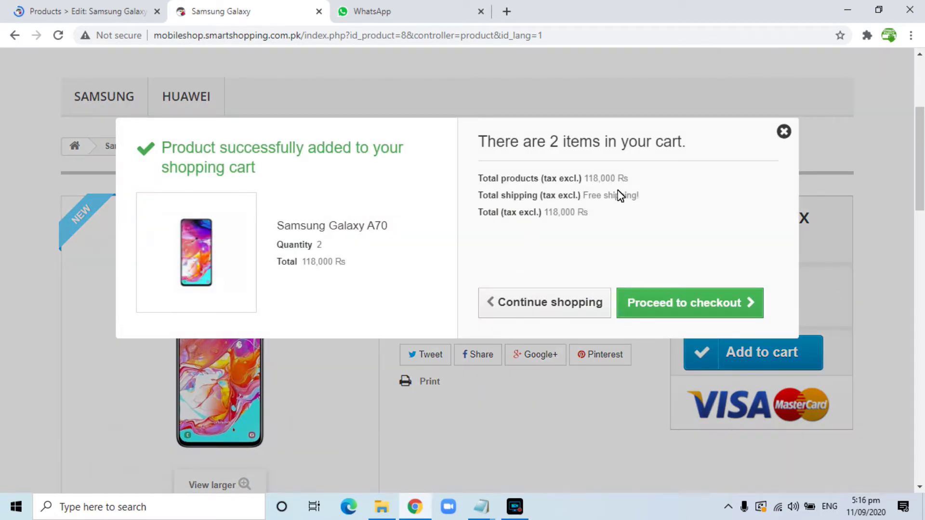
- Dismiss the cart confirmation and remove the Samsung Galaxy A70 from the cart
click(784, 131)
scroll(750, 225, up, 4)
mouse_move(773, 168)
click(839, 202)
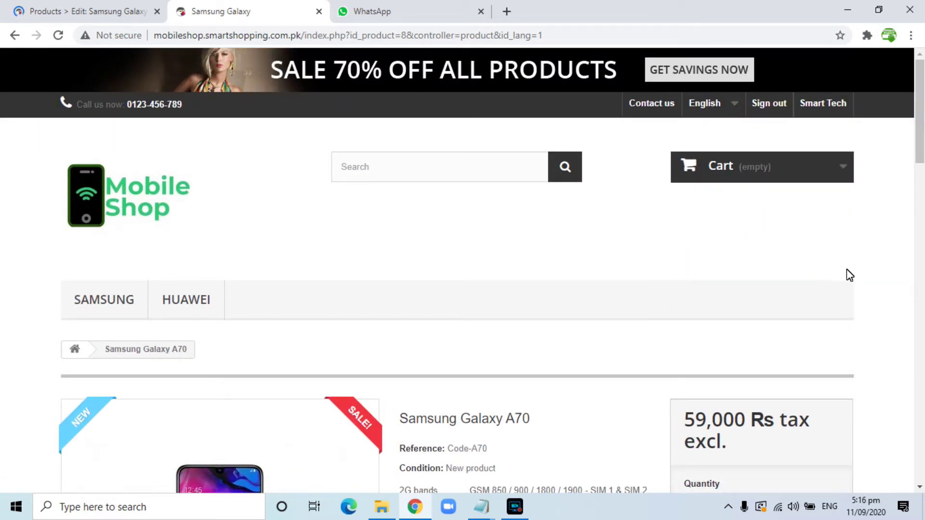
- Add one Samsung Galaxy A70 to the cart again and proceed to checkout from the confirmation
scroll(846, 273, down, 5)
click(752, 285)
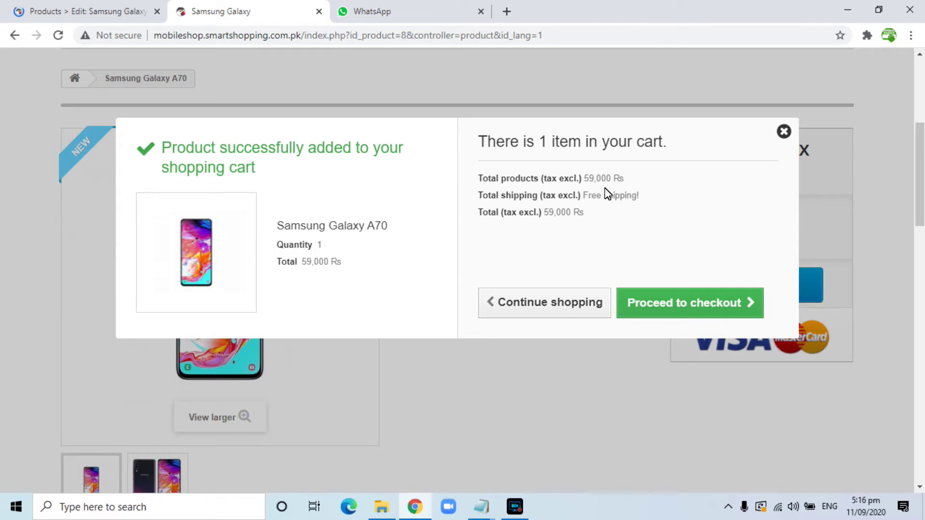
drag(538, 195, 622, 197)
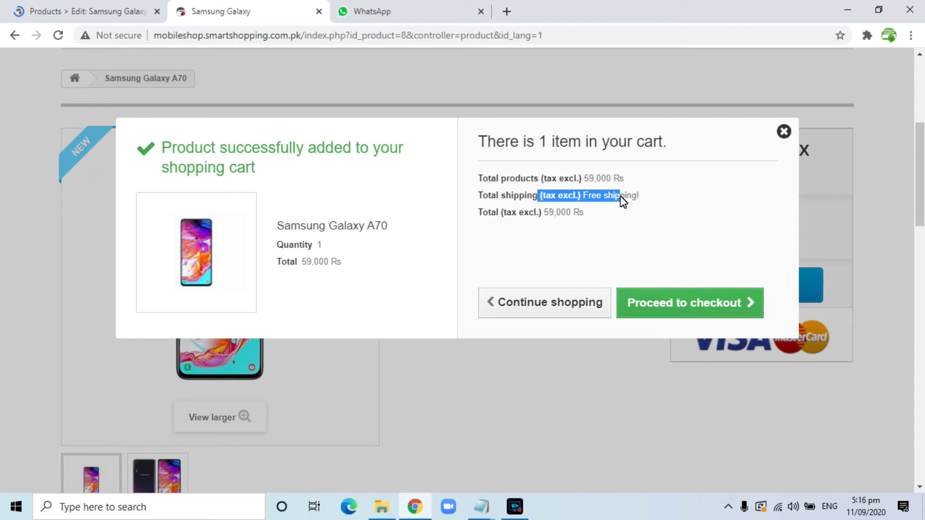
click(608, 203)
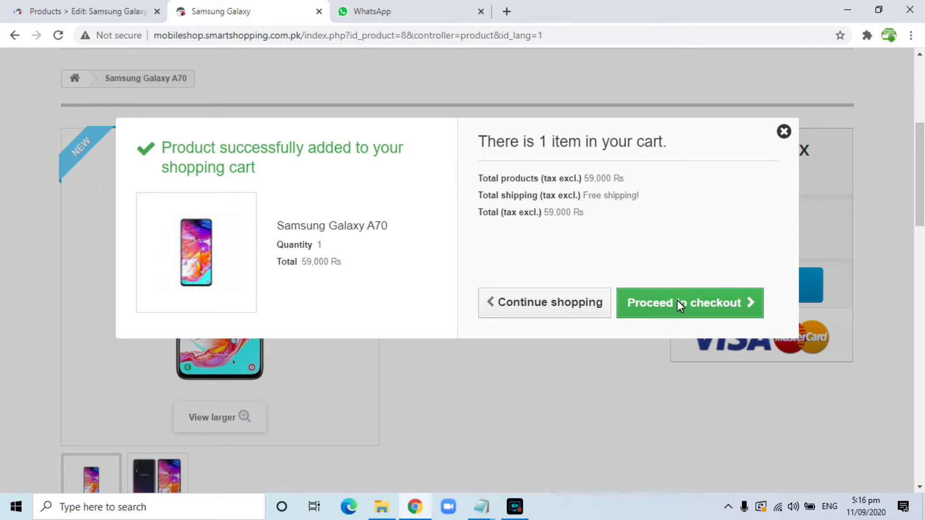
click(692, 305)
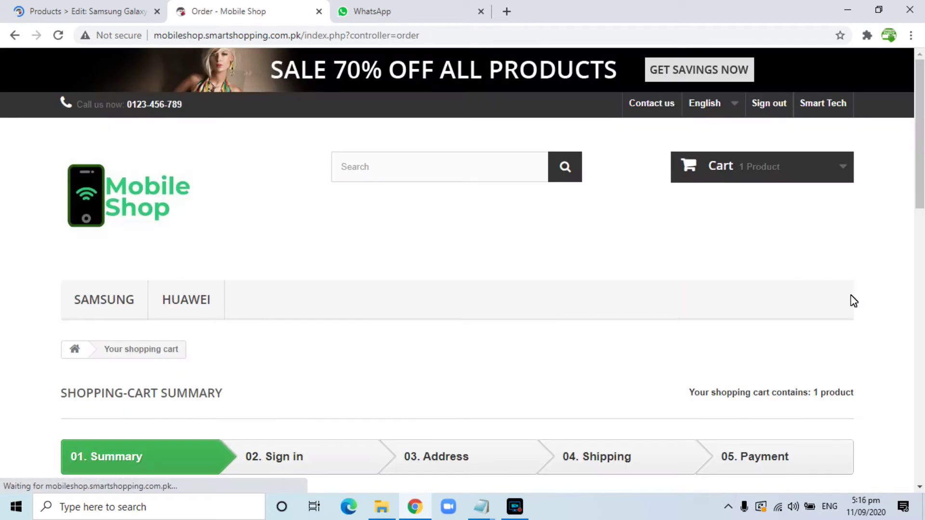
- Review the cart summary with its delivery and invoice addresses, and proceed to the Address stage
scroll(673, 260, down, 7)
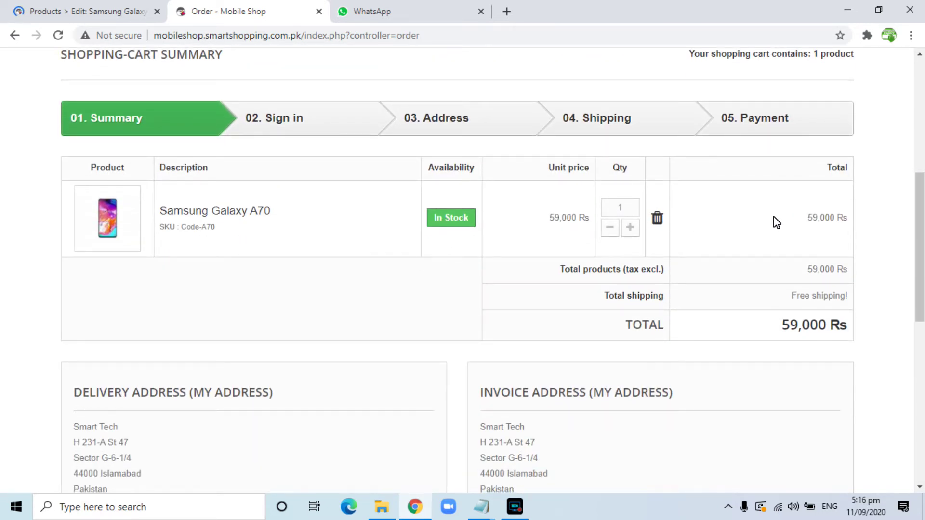
scroll(752, 345, down, 3)
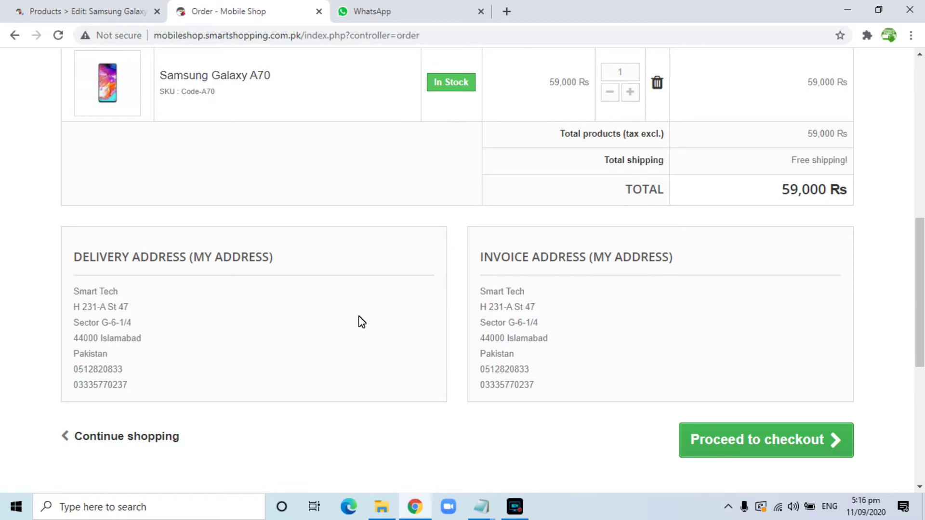
scroll(514, 324, down, 5)
scroll(506, 317, up, 3)
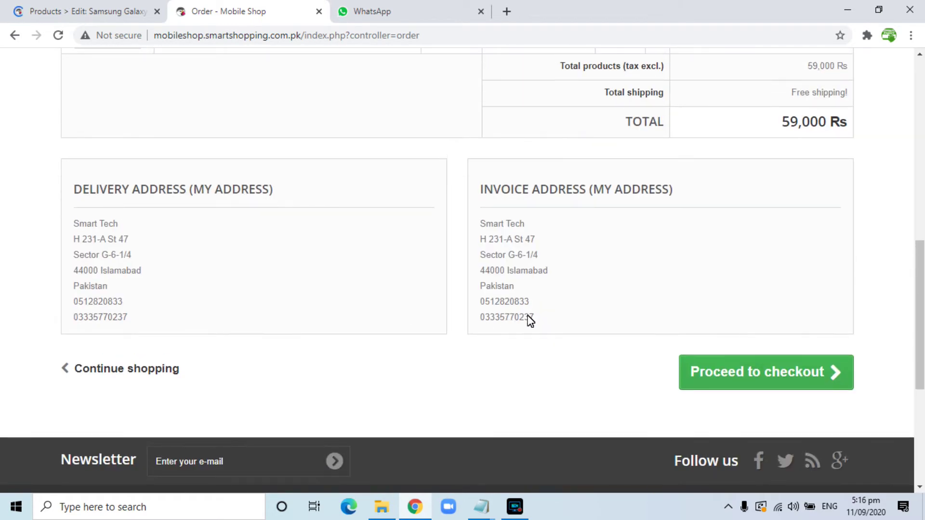
drag(111, 194, 180, 198)
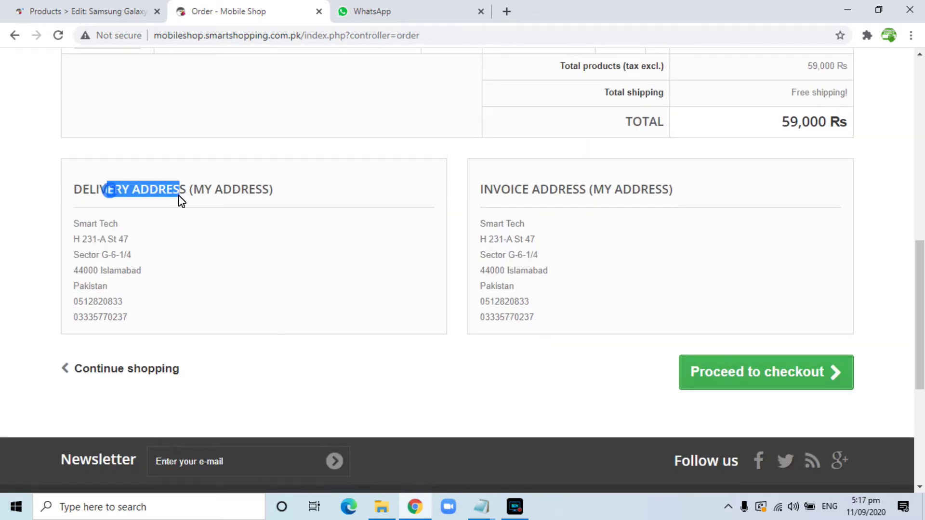
drag(531, 194, 597, 197)
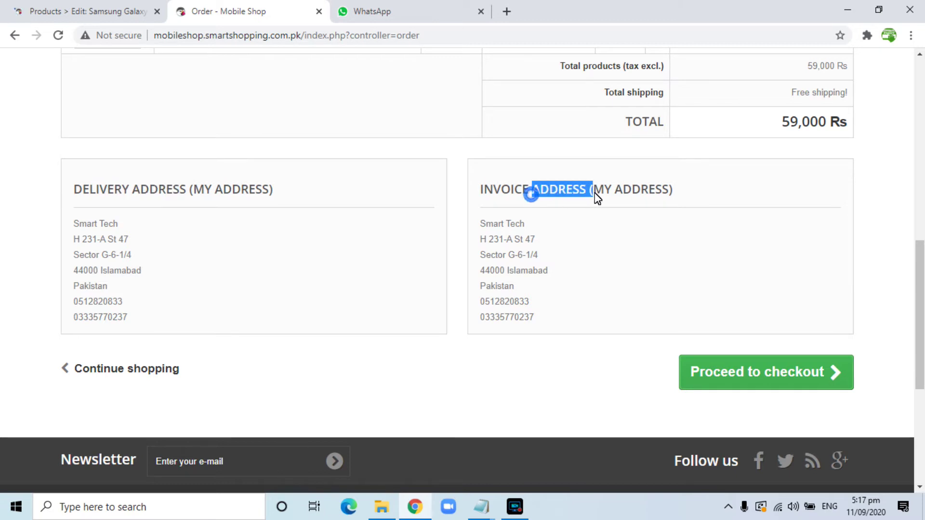
click(756, 371)
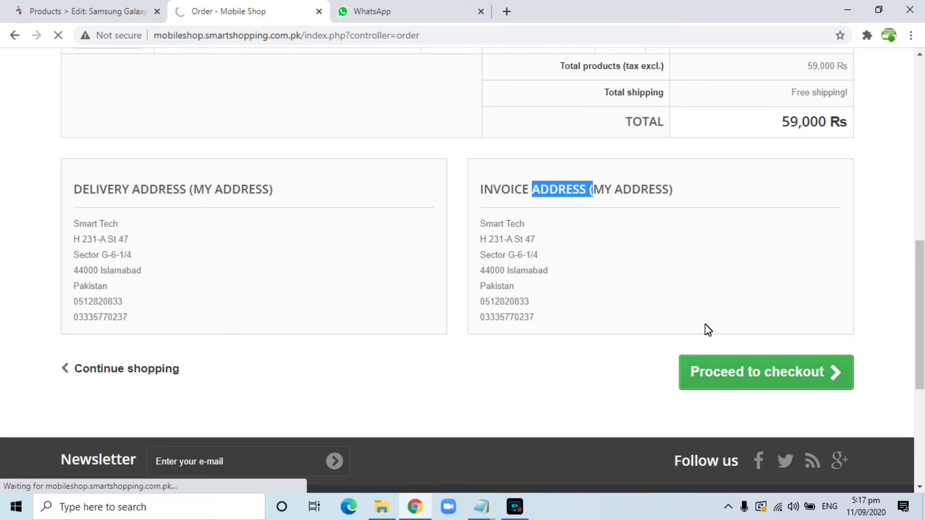
- Keep the delivery address as the billing address and proceed to the Shipping stage
scroll(466, 302, down, 4)
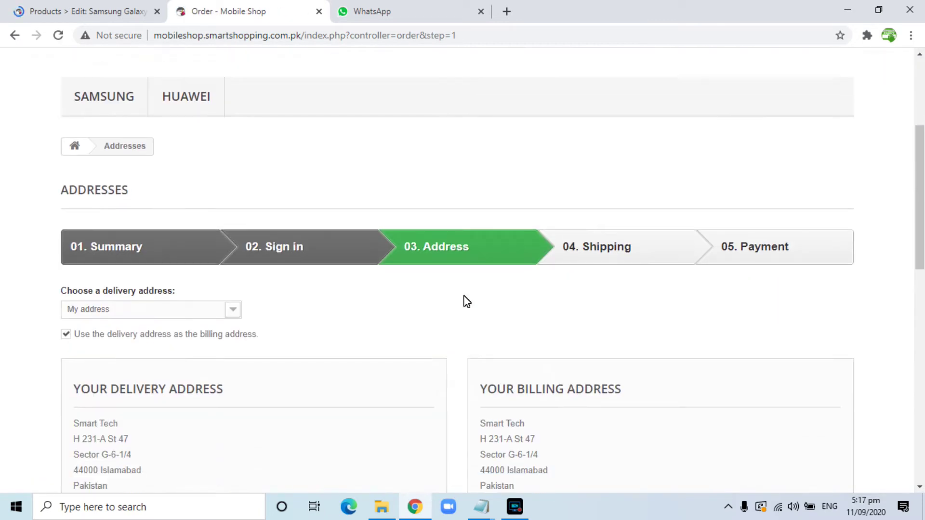
scroll(152, 322, down, 1)
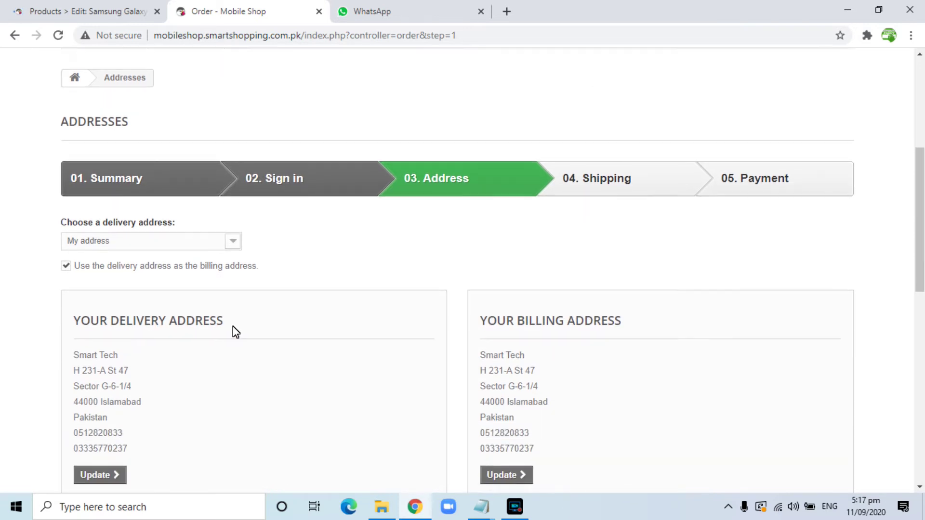
scroll(236, 332, down, 5)
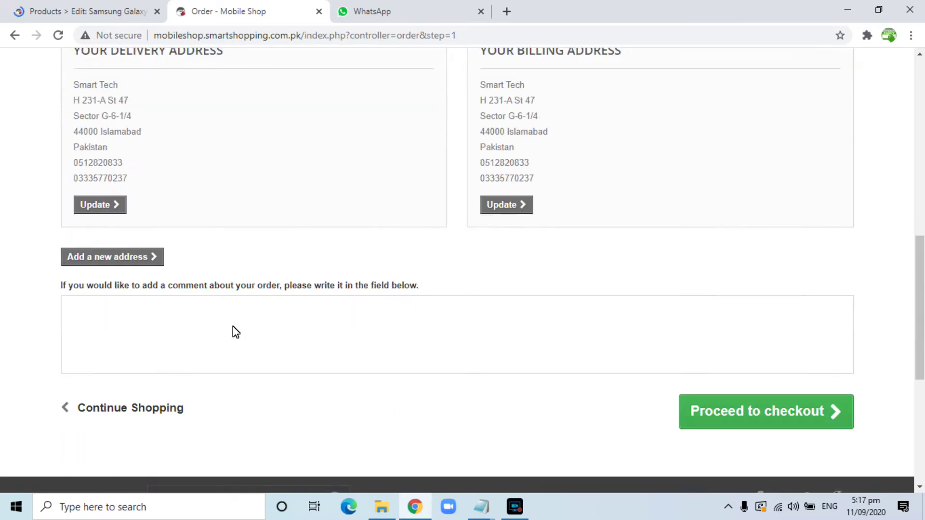
click(756, 411)
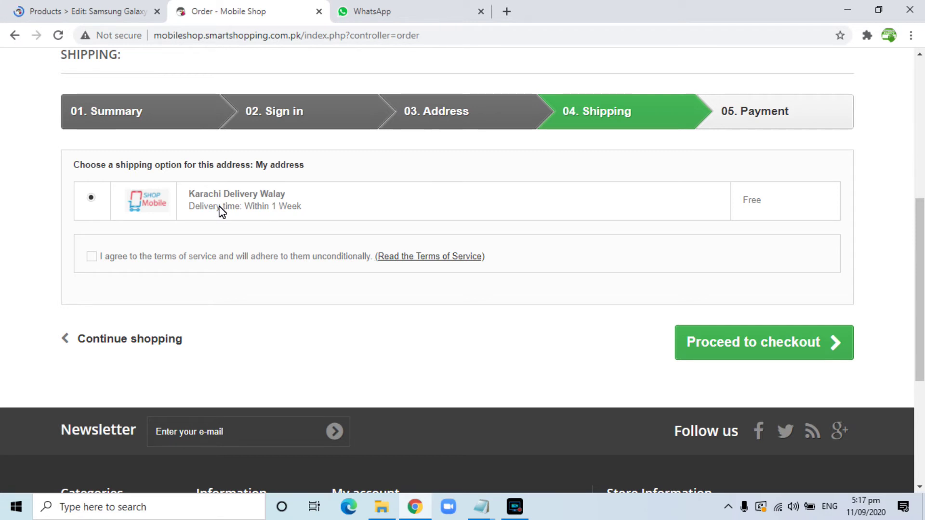
- Agree to the terms of service for the Karachi Delivery Walay shipping option and proceed to the Payment stage
click(93, 257)
double_click(753, 202)
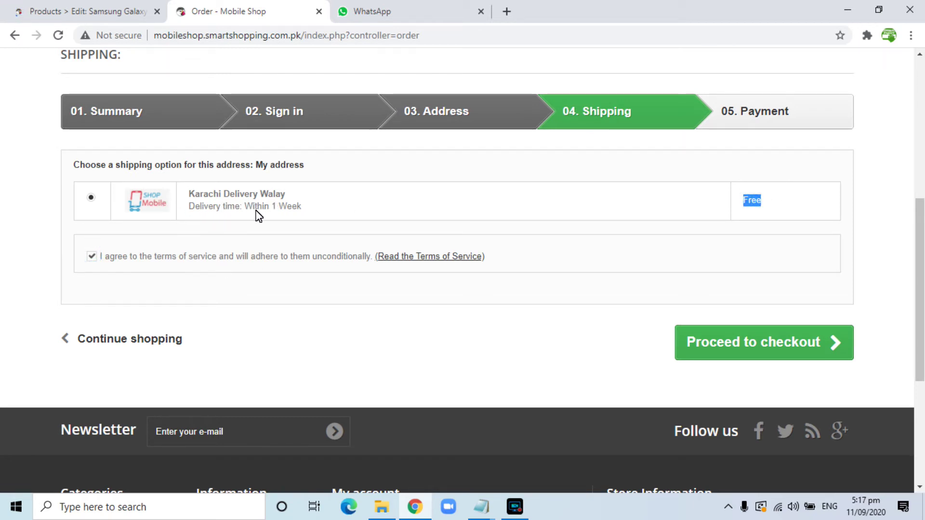
click(759, 352)
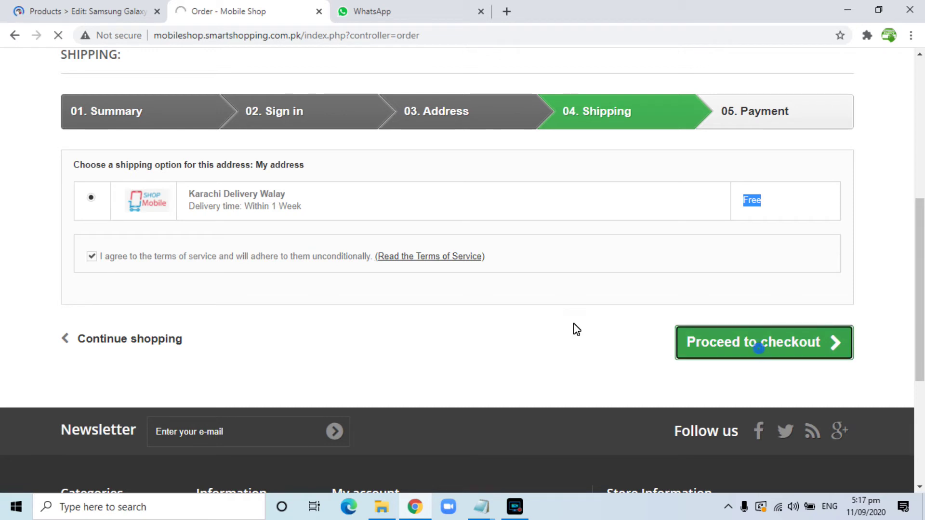
scroll(556, 322, down, 4)
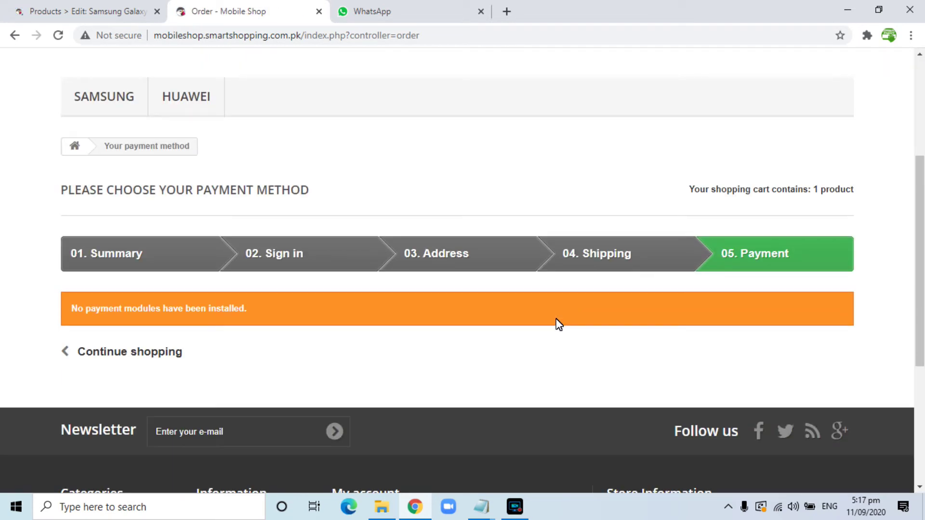
drag(79, 311, 171, 313)
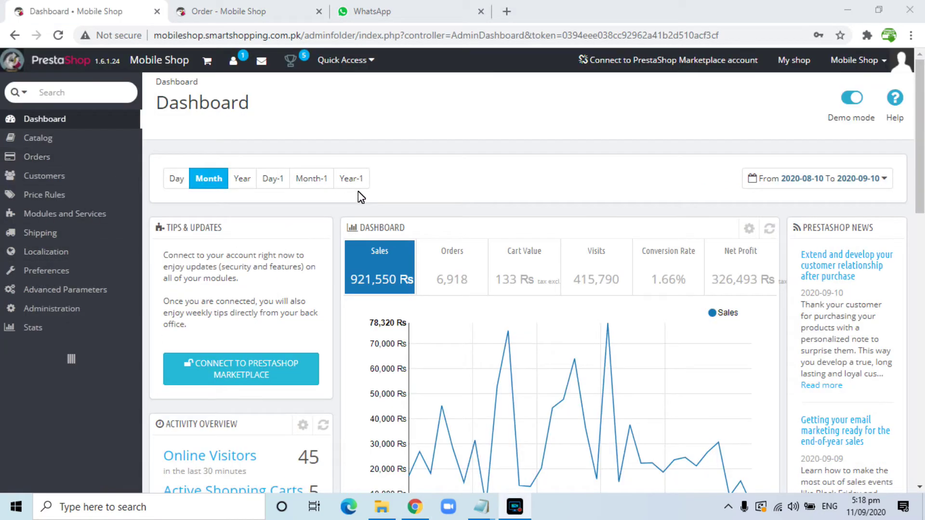
- Open the Modules and Services list in the PrestaShop back office and search the modules for "paym"
mouse_move(96, 214)
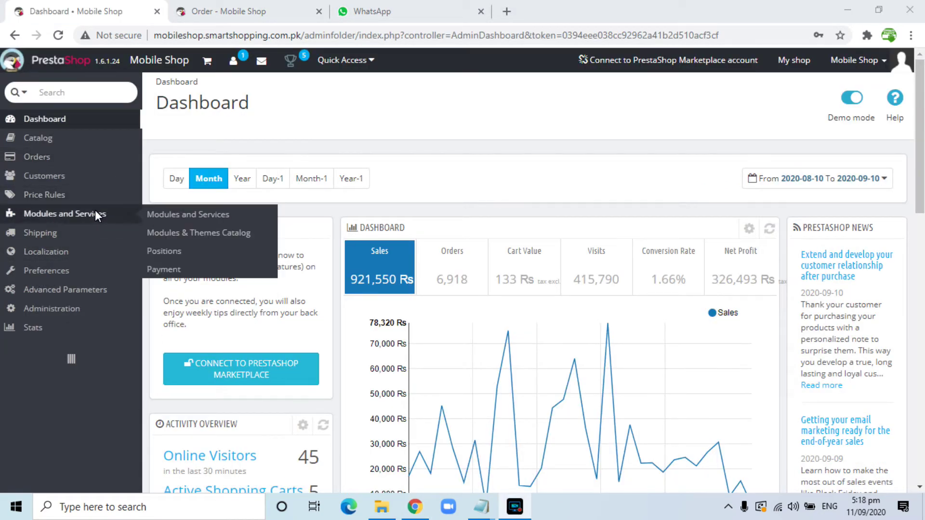
click(167, 212)
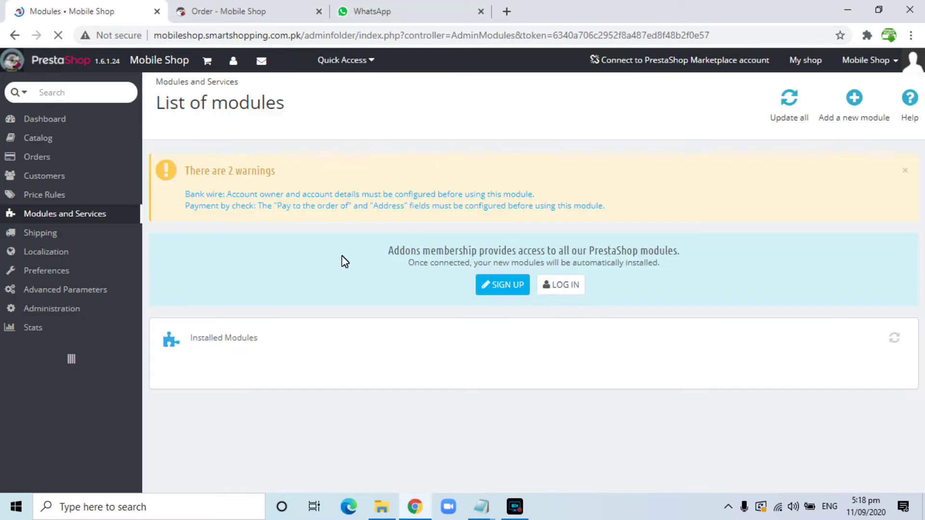
scroll(294, 336, down, 3)
click(251, 374)
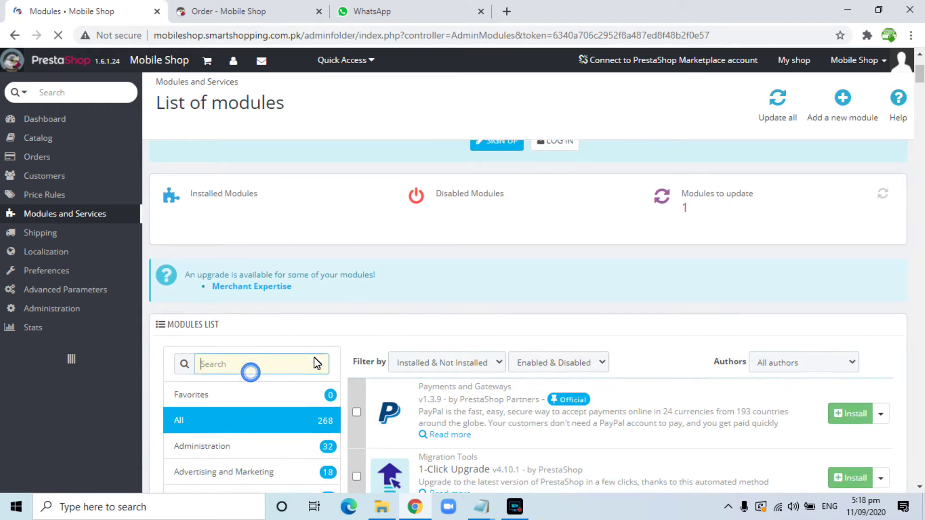
scroll(470, 276, down, 3)
text(paym)
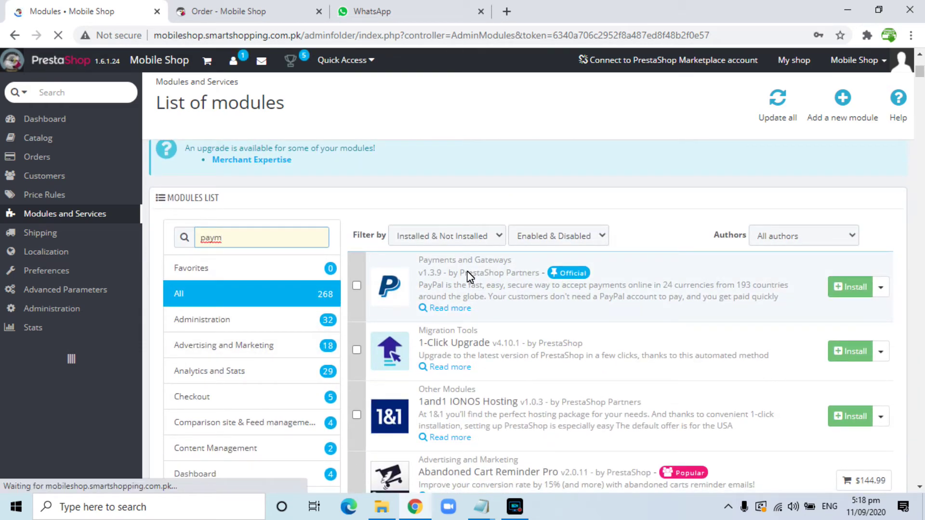
- Filter the modules list to the Payments and Gateways category
scroll(301, 379, down, 3)
scroll(264, 366, down, 8)
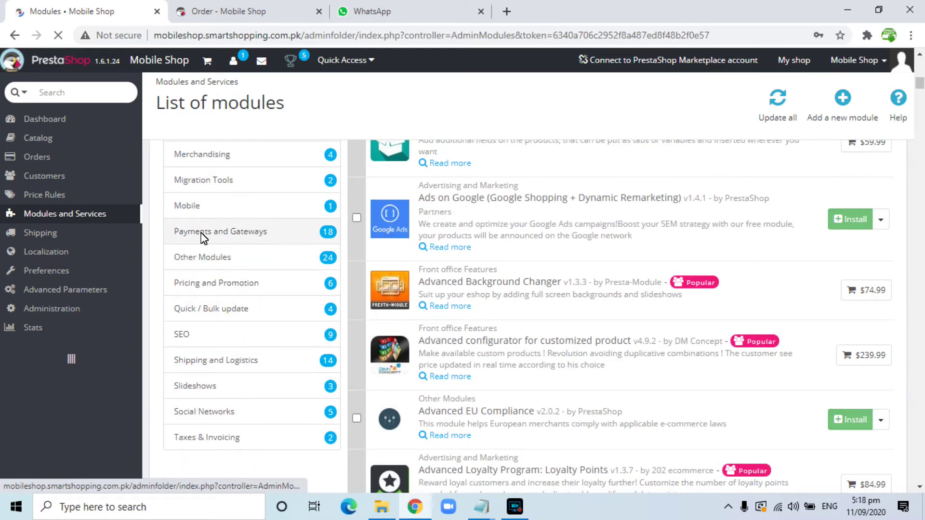
click(245, 232)
scroll(677, 338, up, 12)
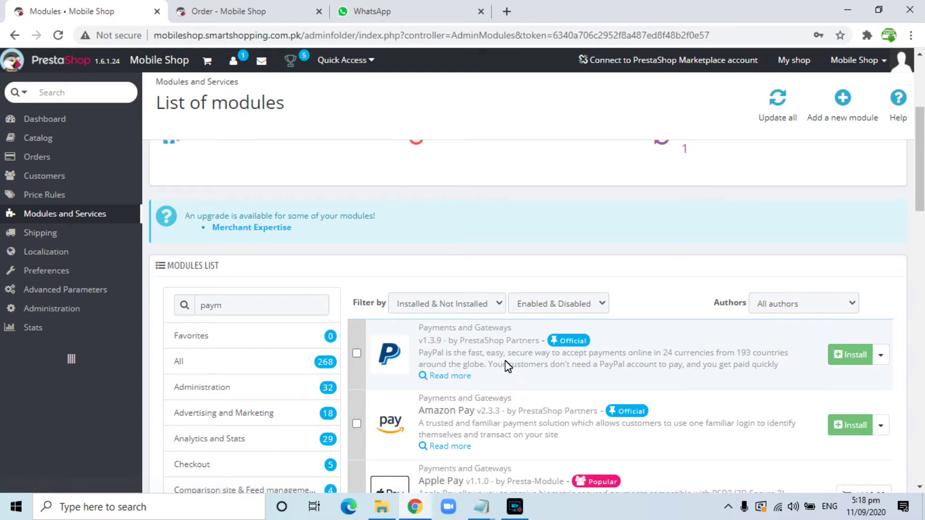
- Examine the available payment modules, including Amazon Pay, Bank wire and Cash On Delivery With Fee/Surcharge Plus
scroll(505, 360, down, 1)
drag(439, 346, 457, 346)
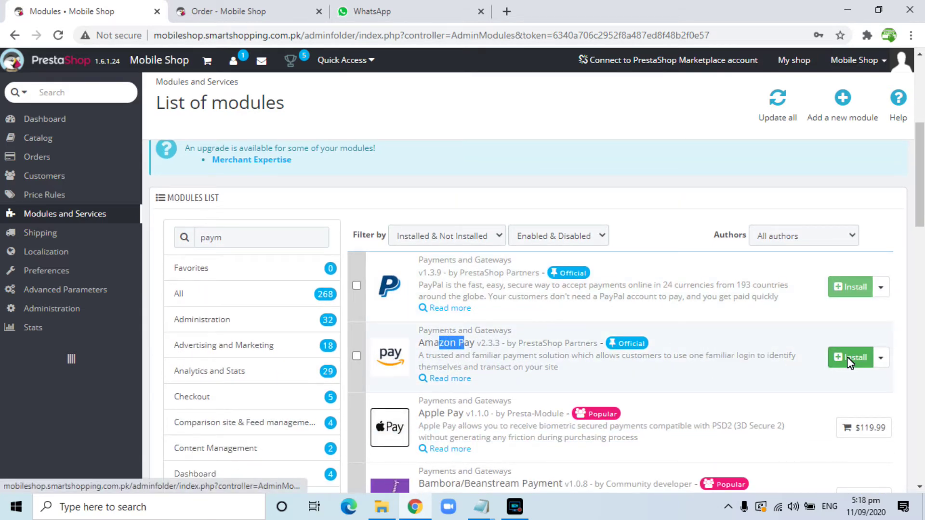
scroll(675, 364, down, 2)
scroll(501, 348, down, 1)
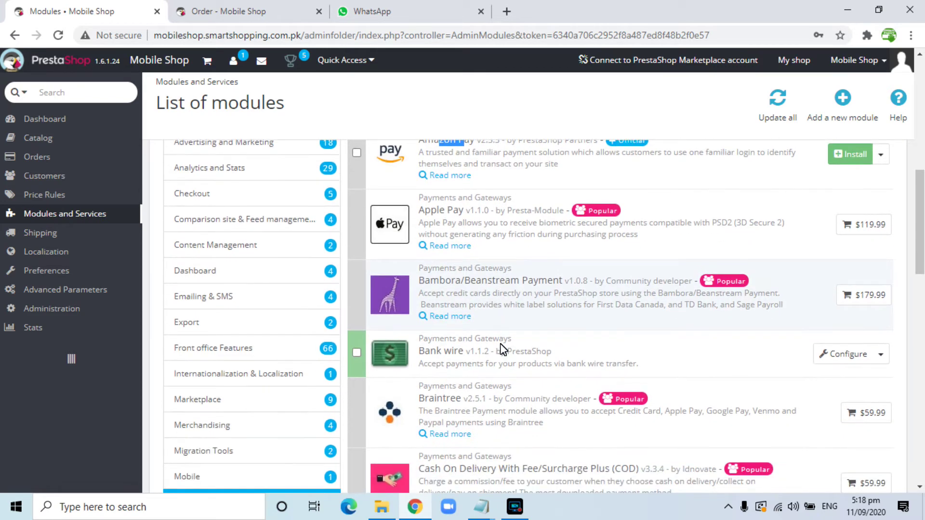
scroll(476, 343, down, 2)
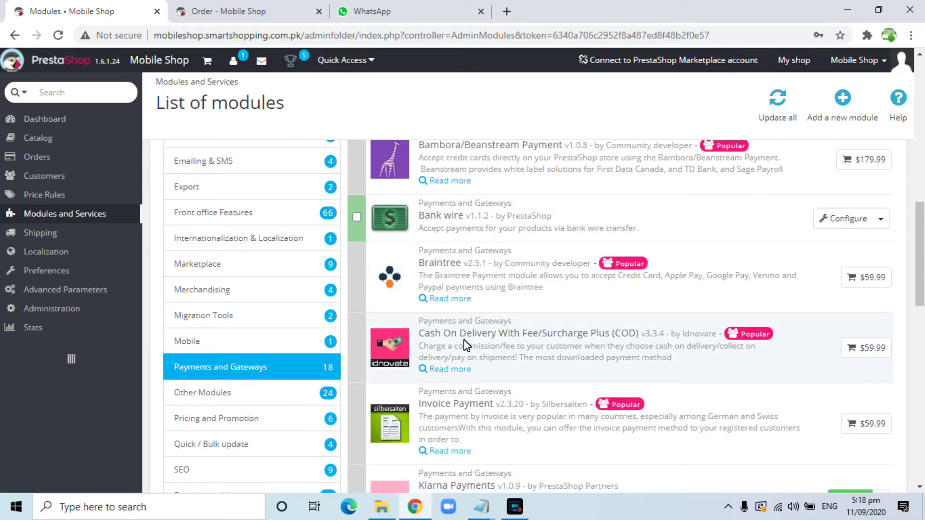
drag(465, 337, 524, 339)
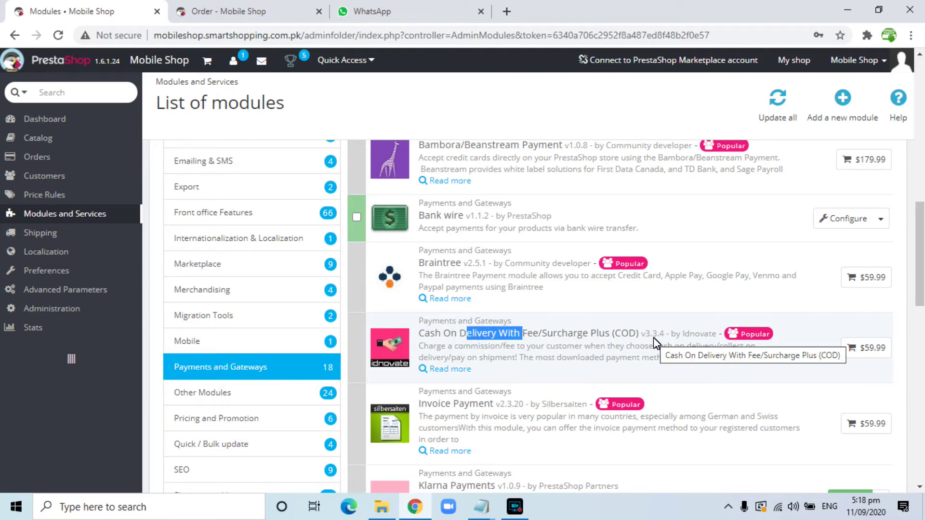
scroll(654, 338, up, 4)
scroll(570, 347, up, 3)
scroll(564, 346, down, 2)
scroll(567, 386, down, 3)
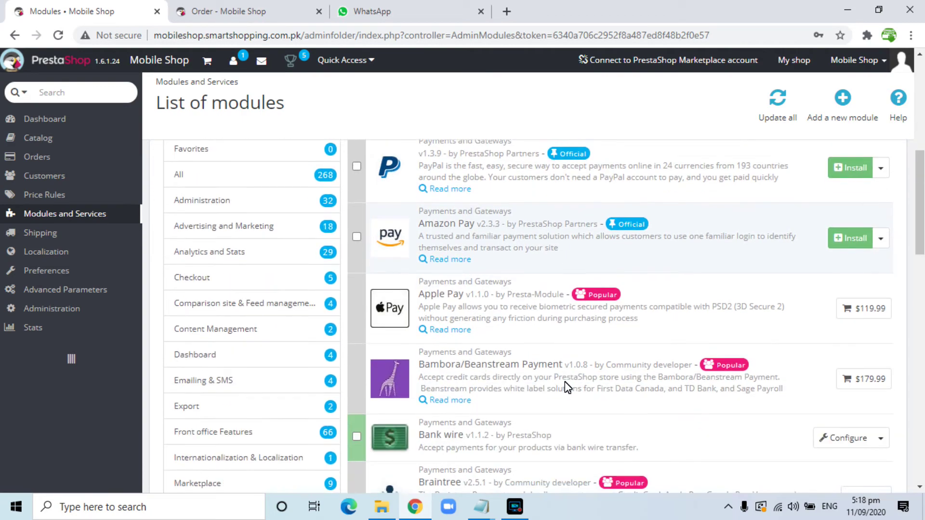
scroll(567, 388, down, 8)
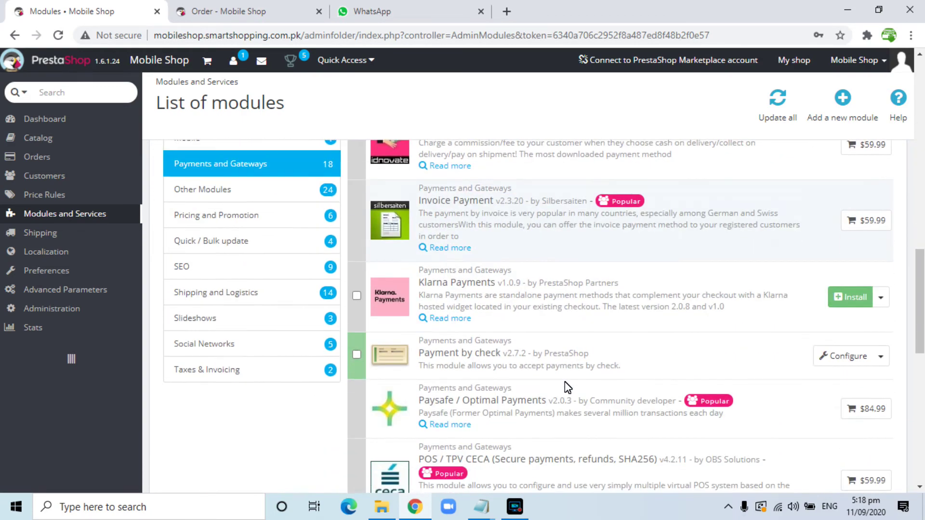
scroll(566, 386, down, 5)
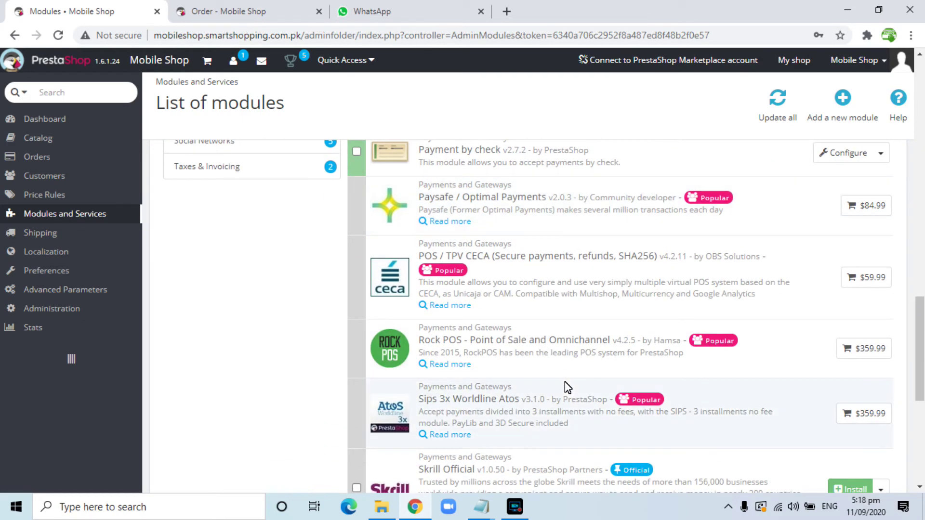
scroll(566, 385, up, 15)
scroll(243, 429, down, 2)
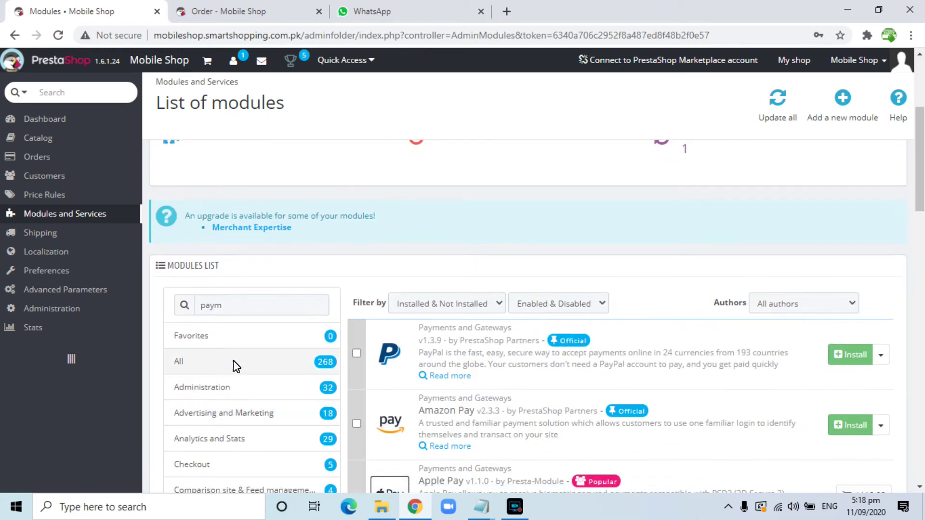
- Search the modules list for "cash on d" and install the Cash on delivery (COD) module by PrestaShop
double_click(229, 309)
text(cash)
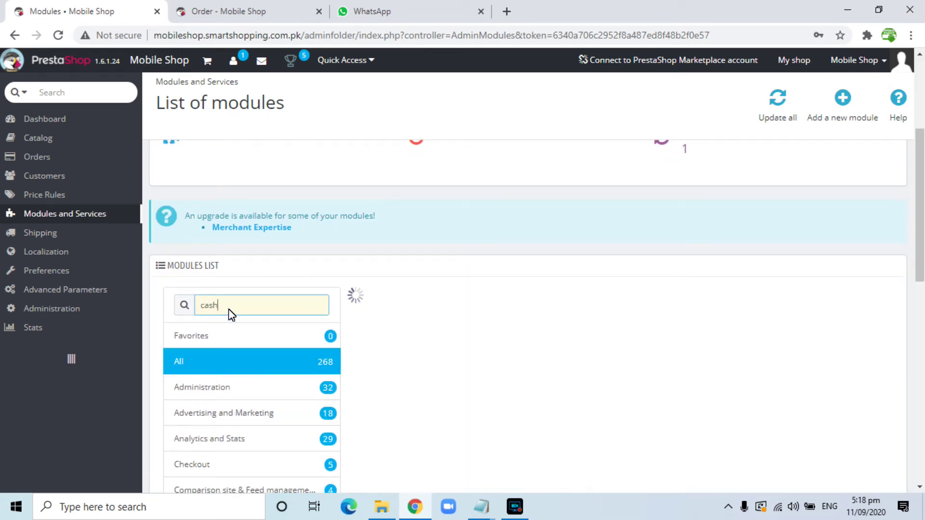
text( on d)
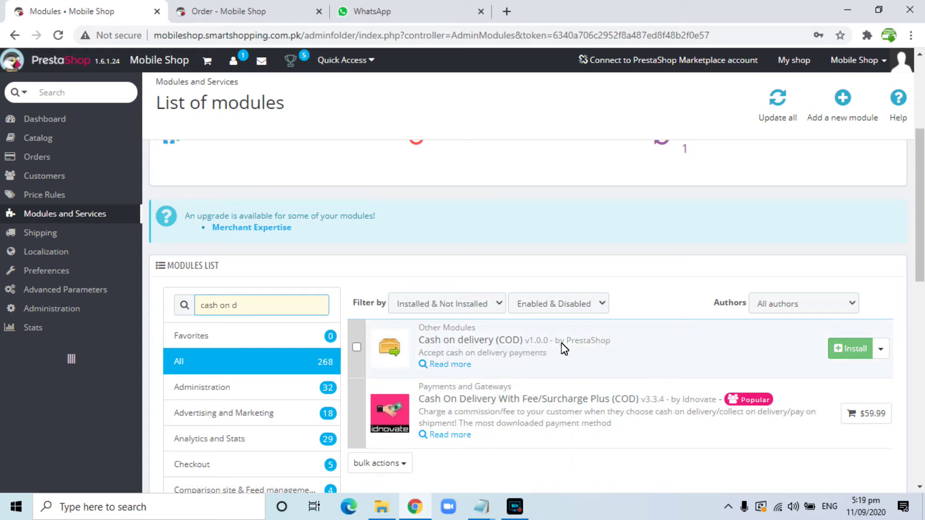
click(851, 351)
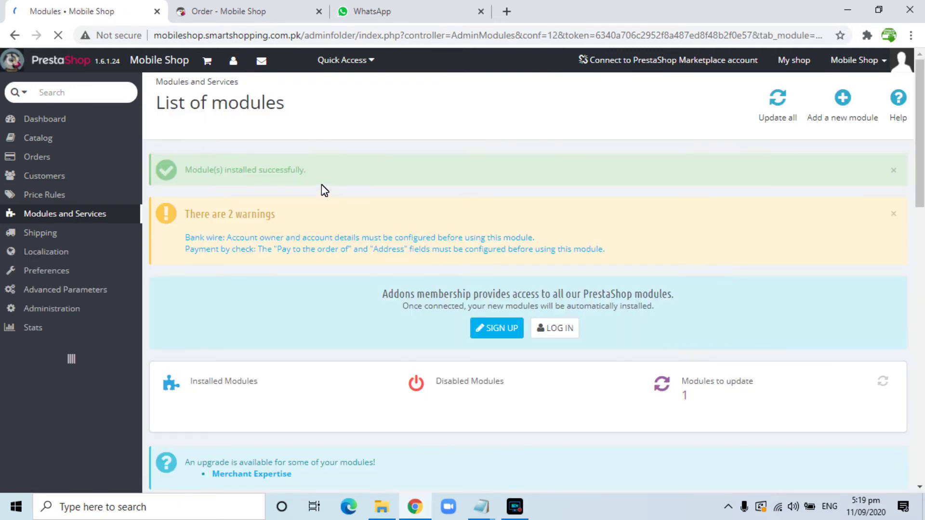
- Search the modules for "cash on" and check the available actions for the Cash on delivery (COD) module
scroll(472, 378, down, 5)
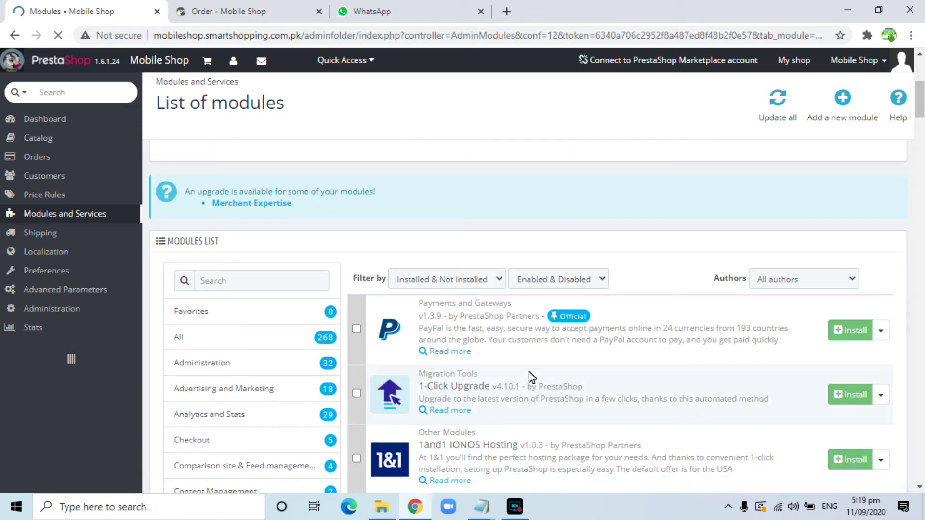
click(286, 283)
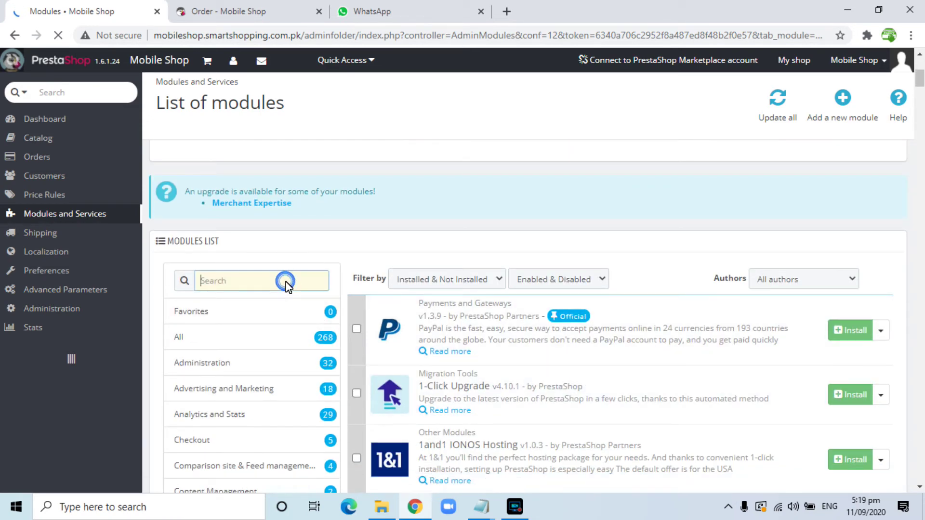
text(cash on)
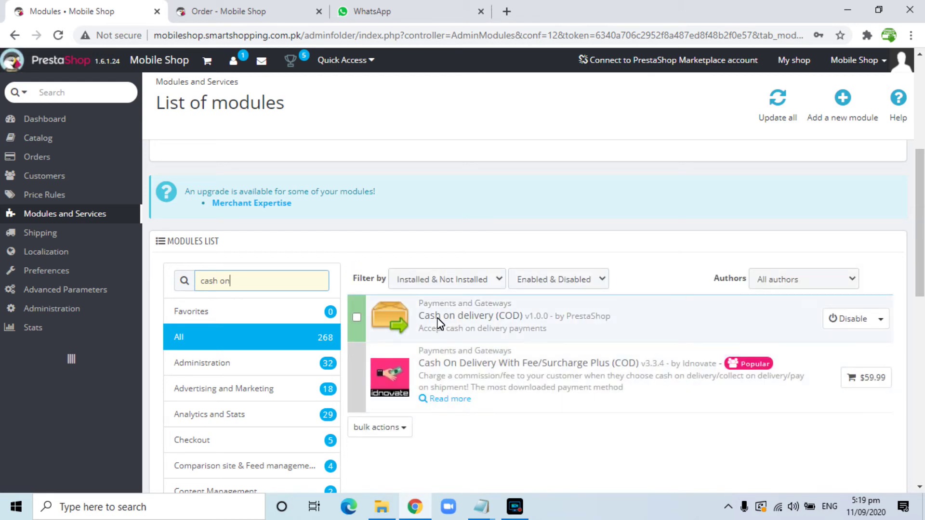
click(882, 321)
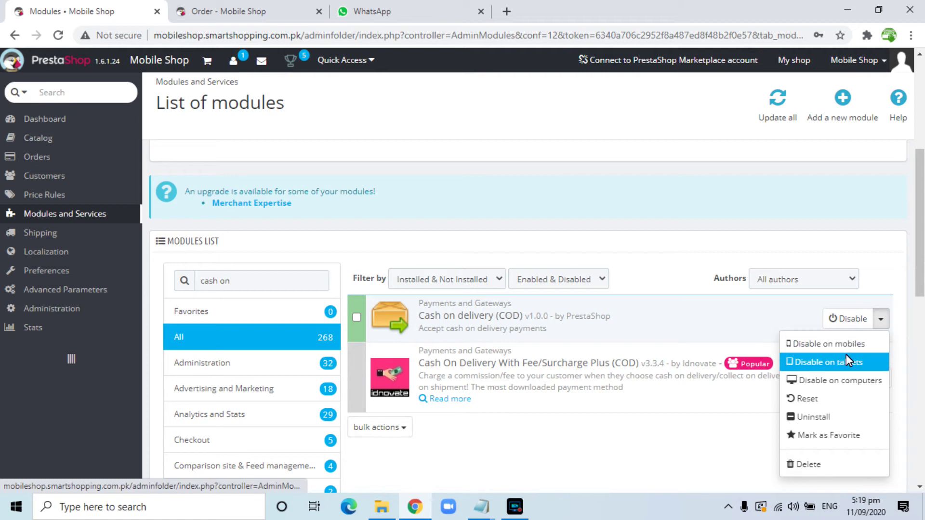
click(874, 421)
- Switch to the shop's order page and reload the Payment stage, resubmitting the form, to bring up the payment options
click(219, 11)
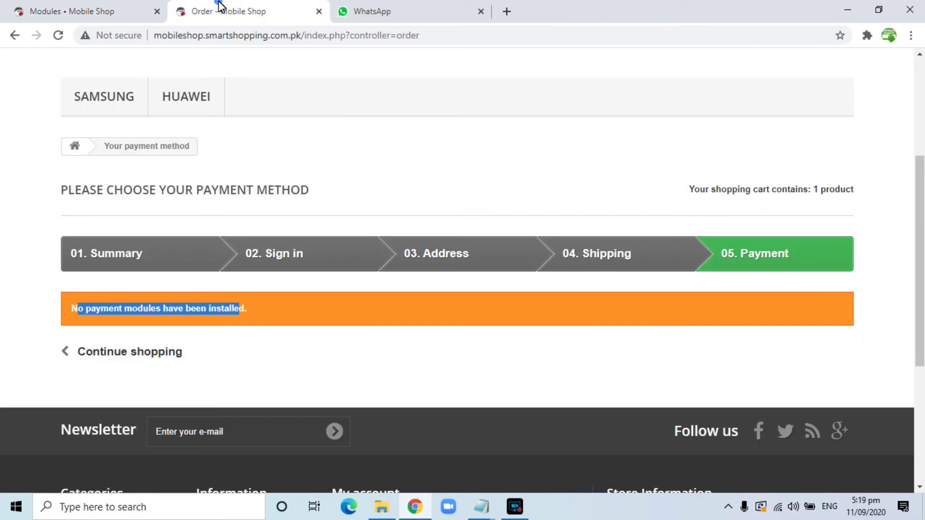
click(58, 35)
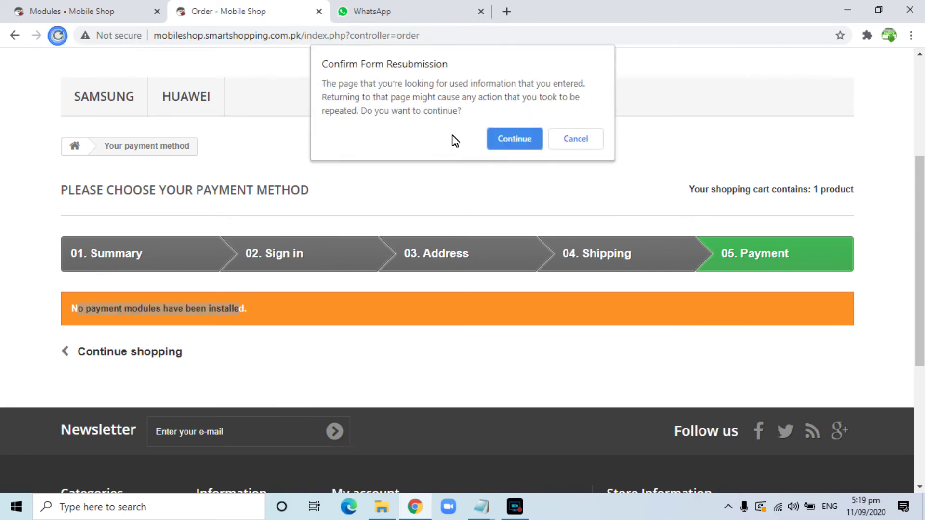
click(502, 144)
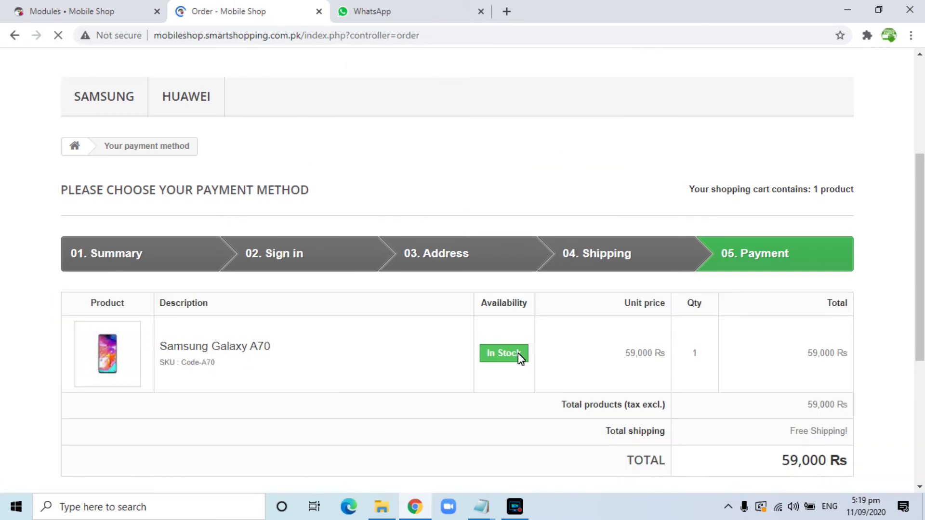
scroll(689, 354, down, 5)
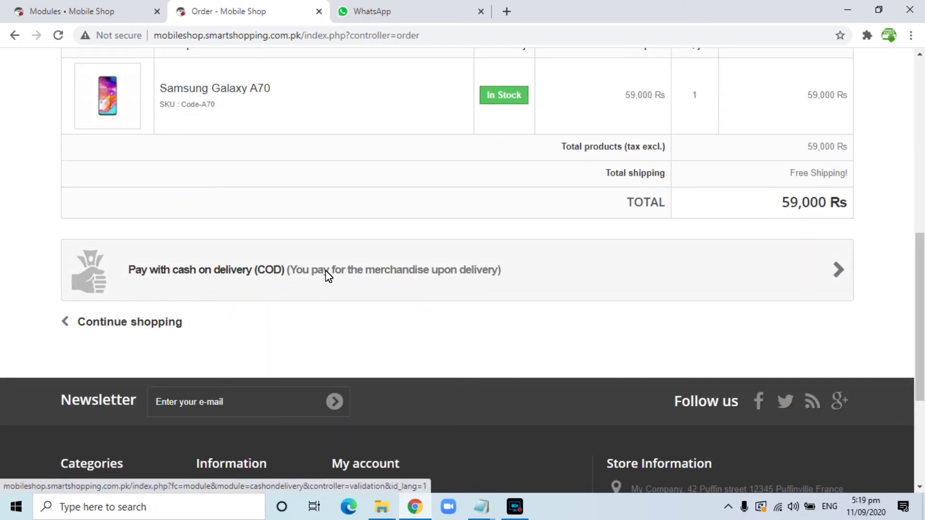
- Choose to pay with cash on delivery (COD), confirm the order and review the order confirmation
click(475, 271)
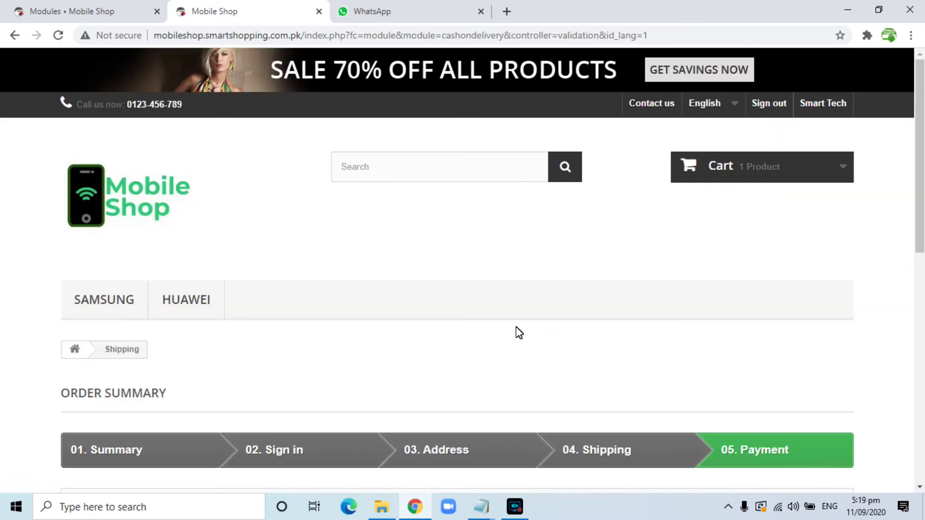
scroll(519, 332, down, 5)
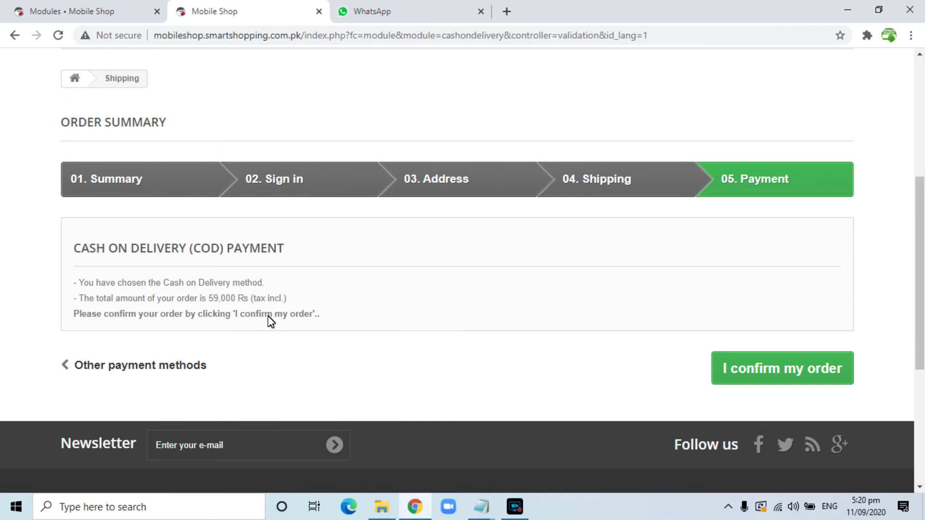
click(787, 371)
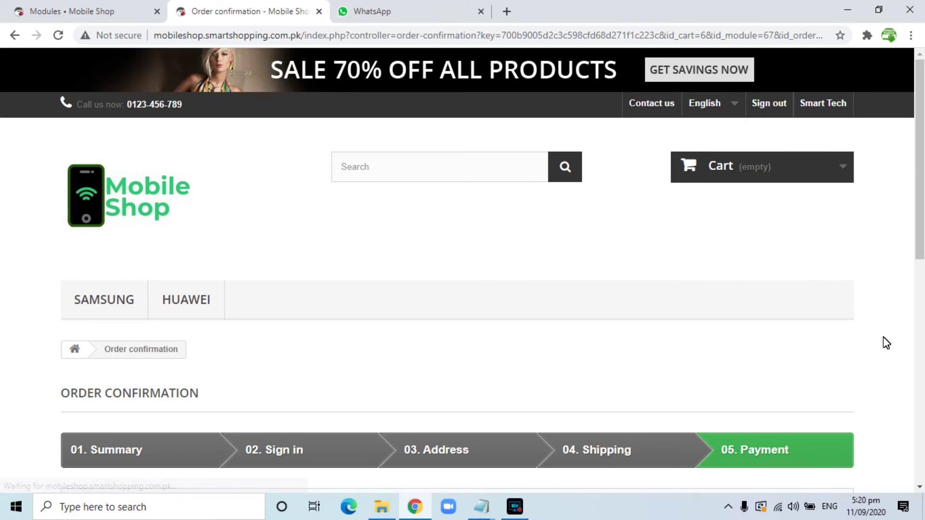
scroll(525, 343, down, 5)
scroll(525, 343, up, 4)
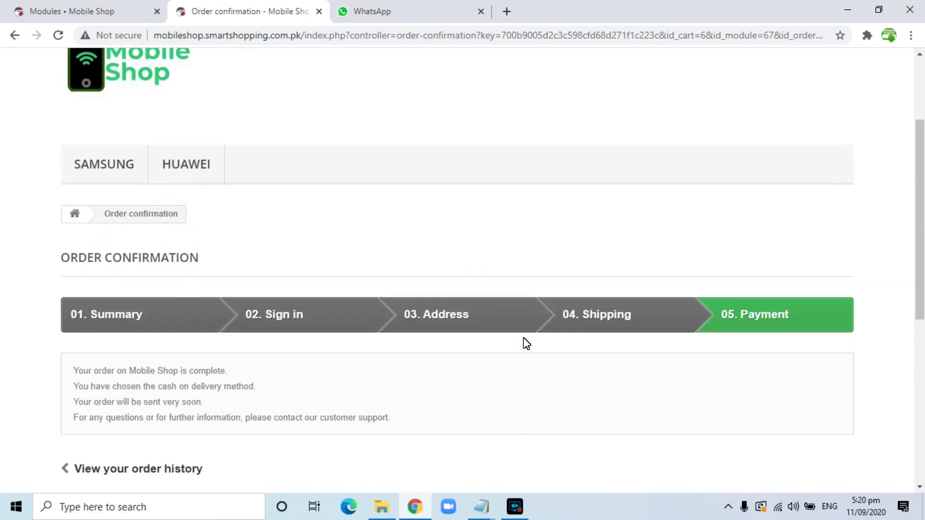
scroll(525, 344, down, 1)
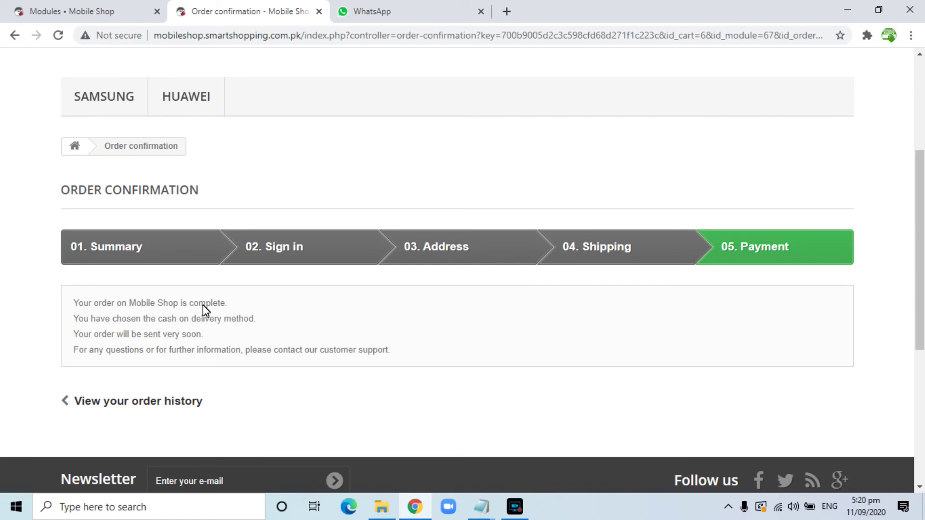
- Return to the back office and check the latest registrations and merchant expertise notifications
click(93, 9)
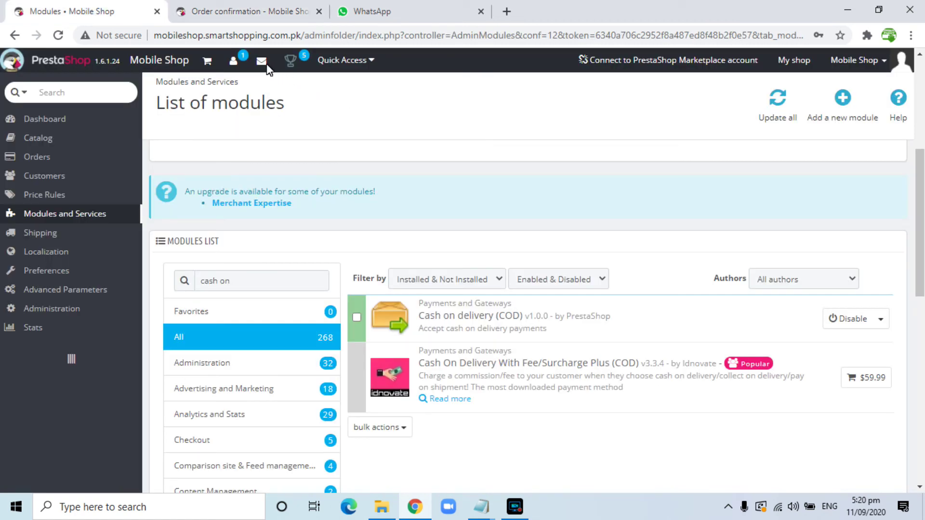
click(237, 60)
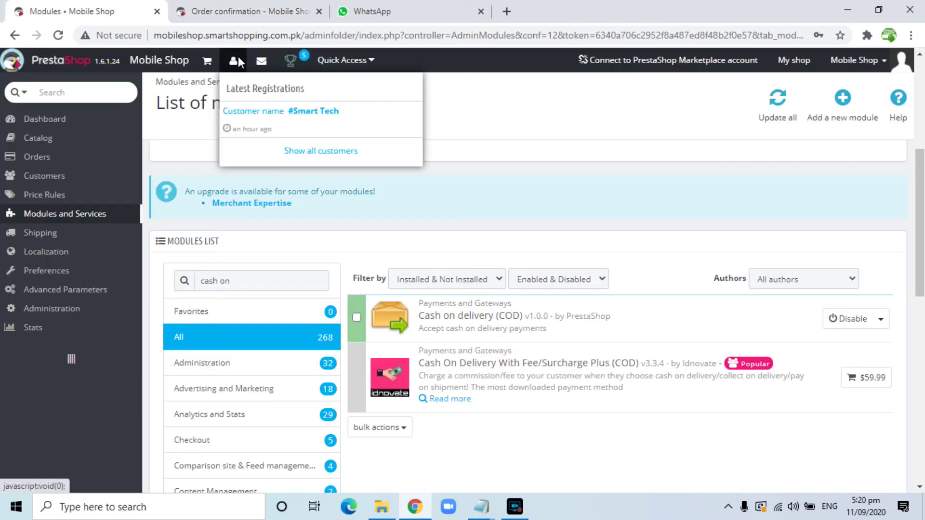
click(301, 60)
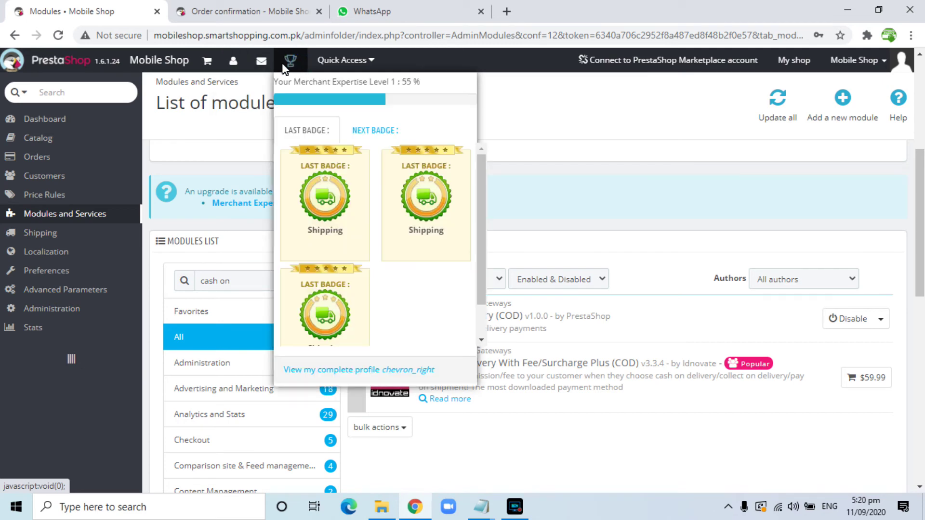
- Refresh the back office, show all orders from the latest orders notification and review the orders list
click(57, 34)
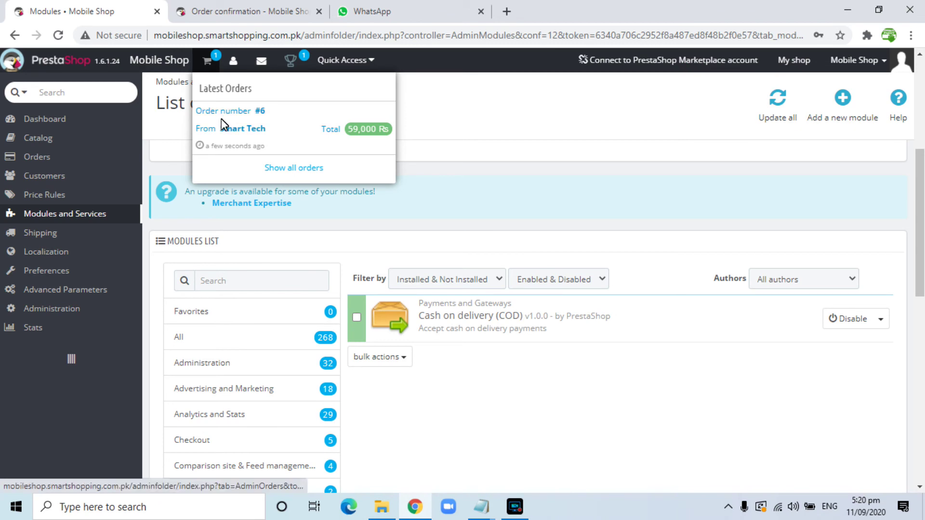
click(303, 167)
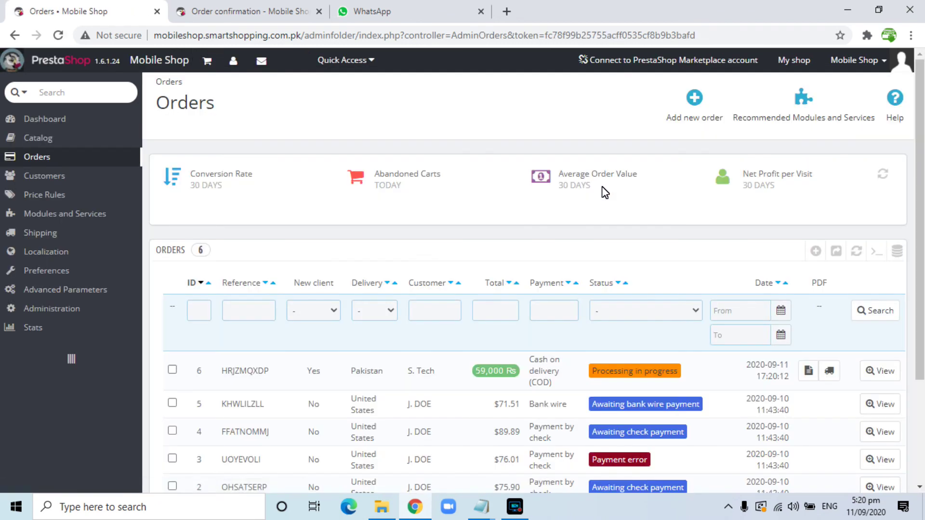
scroll(385, 314, down, 2)
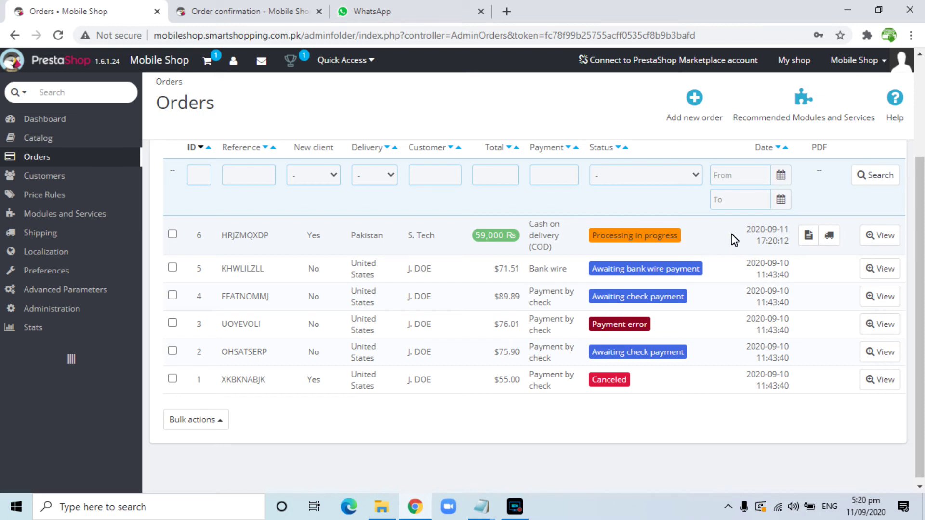
scroll(731, 233, up, 3)
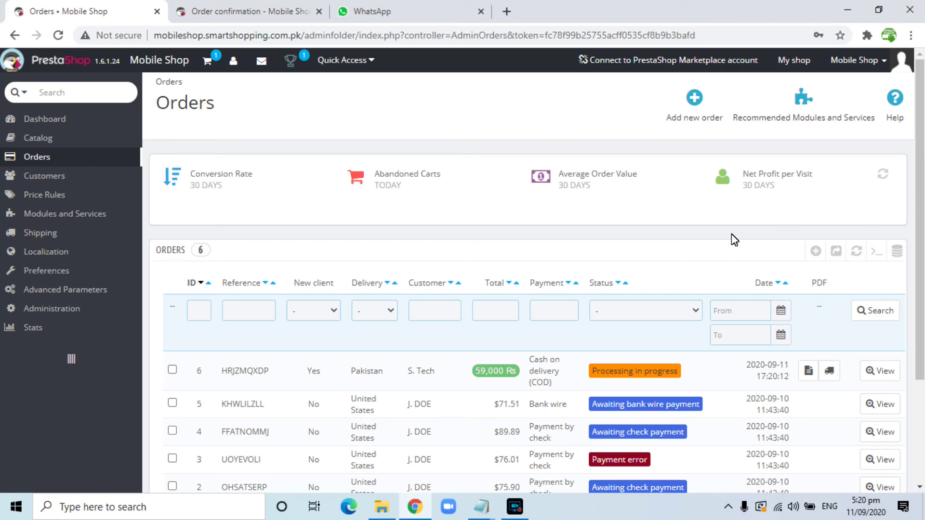
- Reopen the Modules and Services list and filter it to the Payments and Gateways category
mouse_move(61, 215)
click(186, 214)
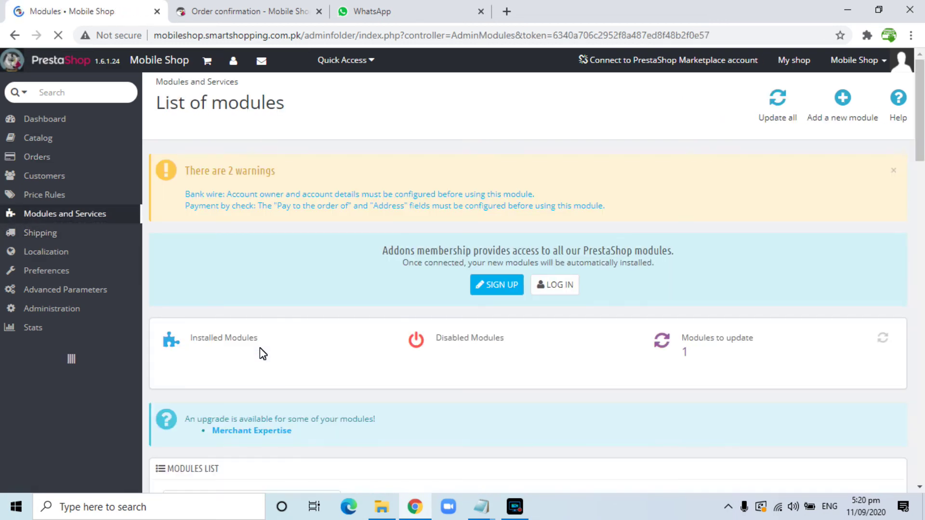
scroll(264, 366, down, 10)
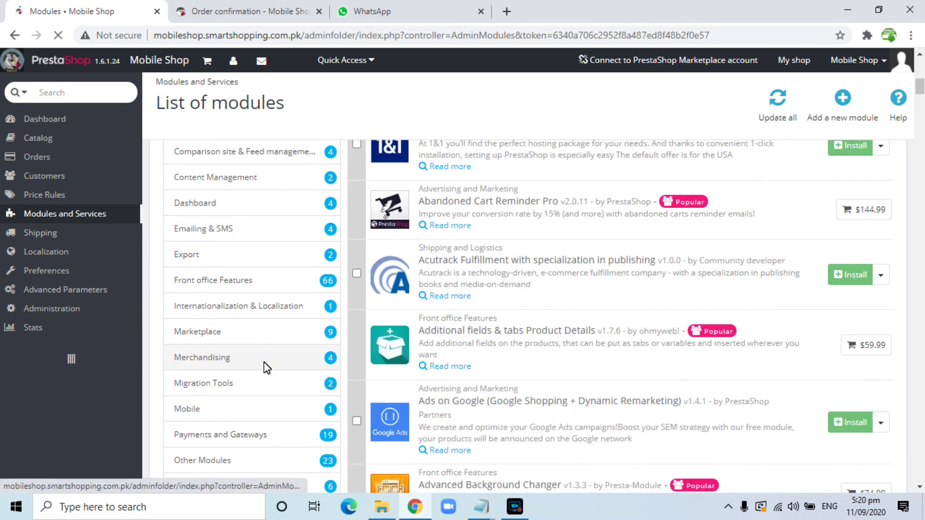
scroll(264, 366, down, 3)
click(226, 301)
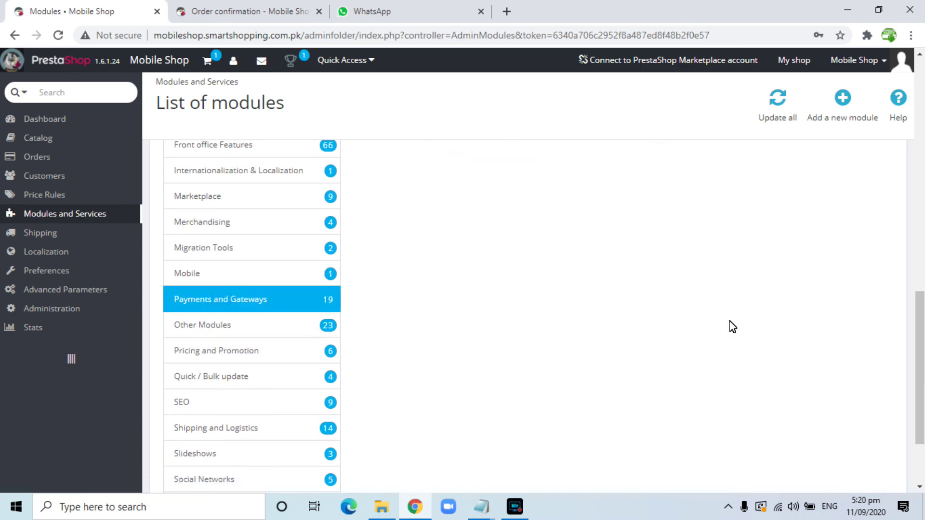
- Examine the payment modules on offer, including Skrill, Stripe, Bank wire, Cash on delivery and Amazon Pay
scroll(732, 327, down, 3)
scroll(732, 327, down, 6)
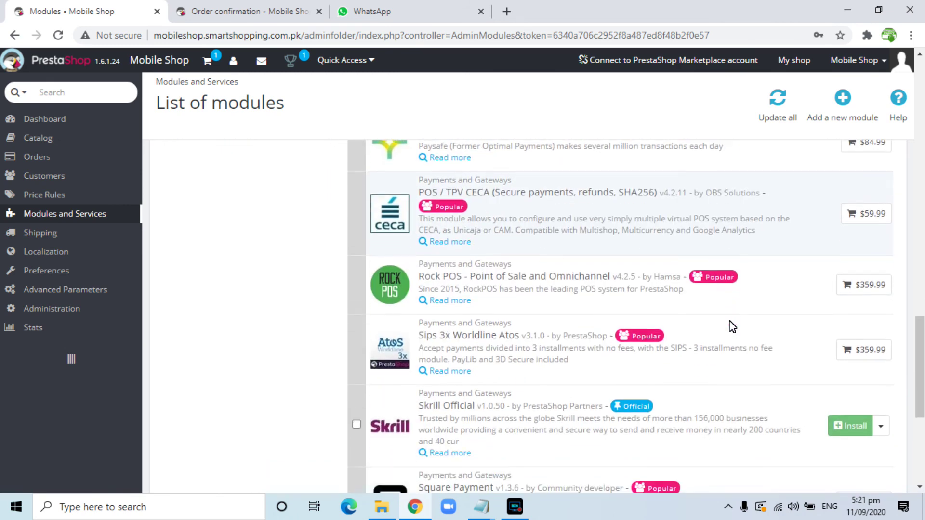
scroll(733, 327, down, 2)
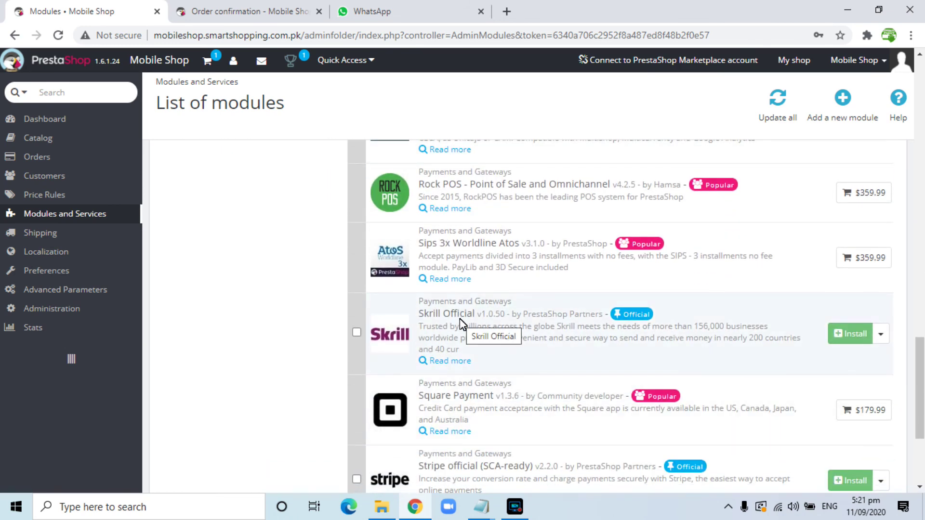
scroll(459, 319, down, 4)
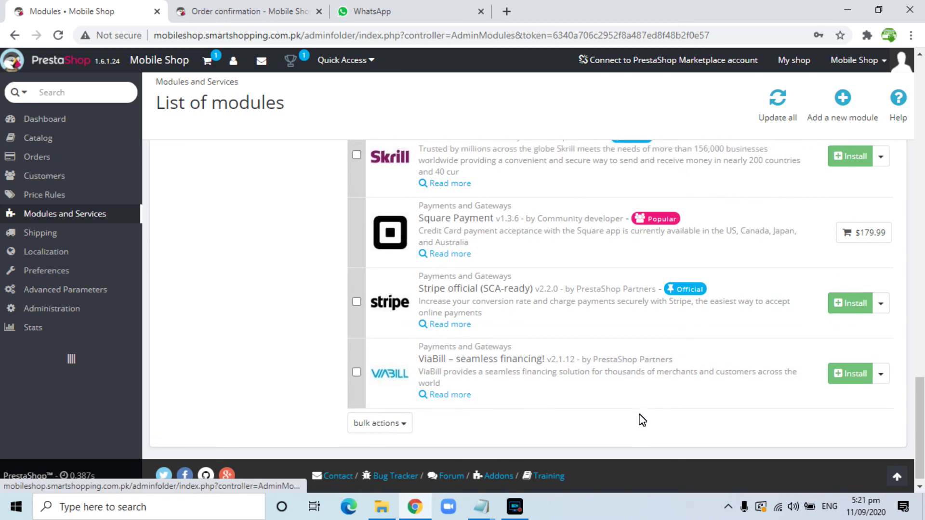
scroll(642, 420, up, 12)
scroll(642, 421, up, 5)
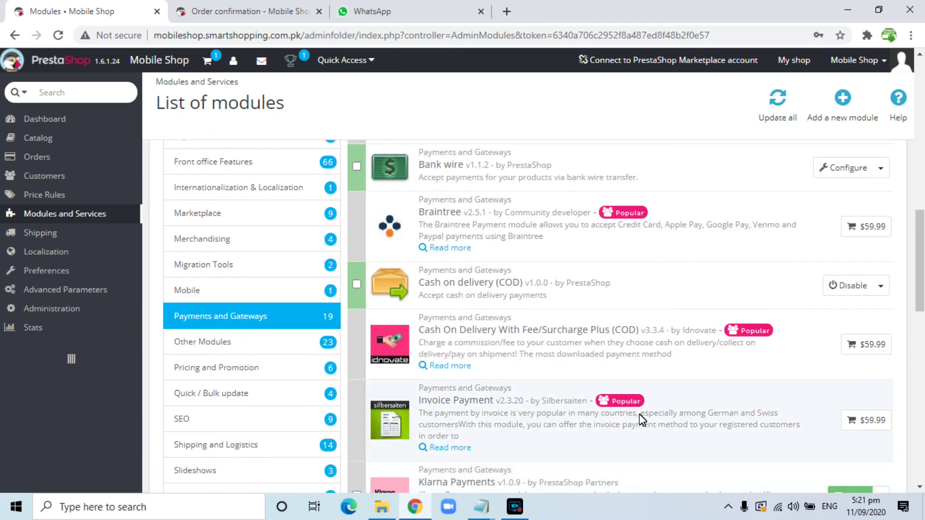
scroll(643, 420, up, 3)
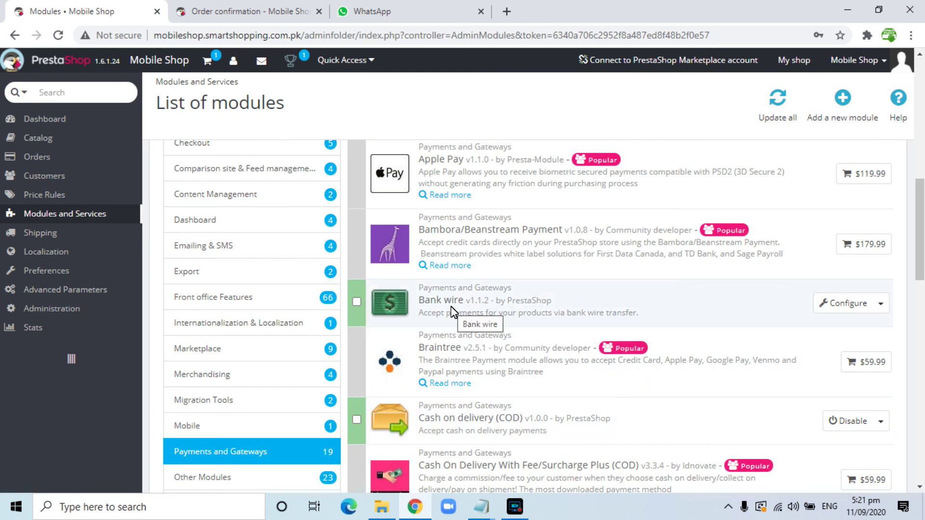
scroll(597, 408, up, 3)
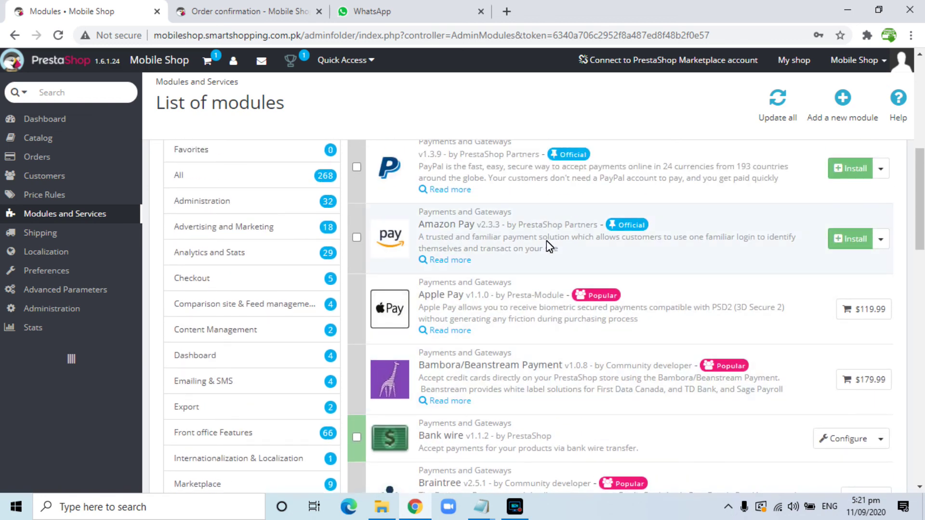
scroll(581, 345, up, 2)
scroll(581, 346, down, 3)
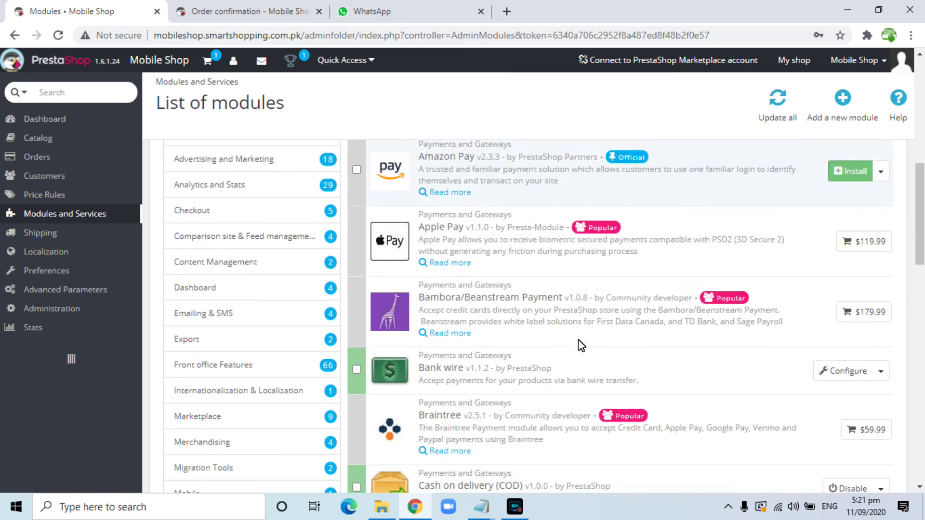